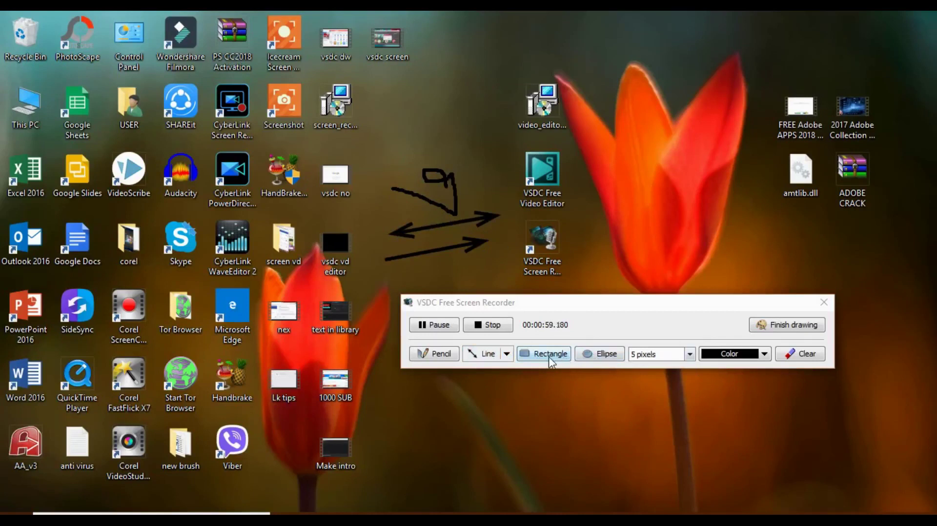
Draw two rectangles, one flat and one larger, above the pencil scribble, plus a round ellipse over the tulip
left_click(550, 354)
mouse_move(399, 91)
left_mouse_down()
mouse_move(461, 102)
mouse_move(407, 102)
mouse_move(475, 114)
mouse_move(483, 160)
left_mouse_up()
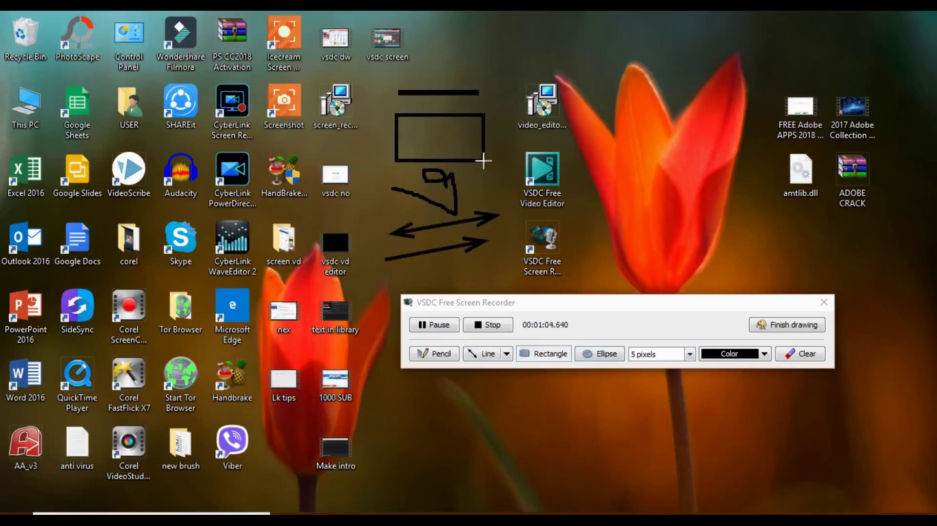
left_click(608, 355)
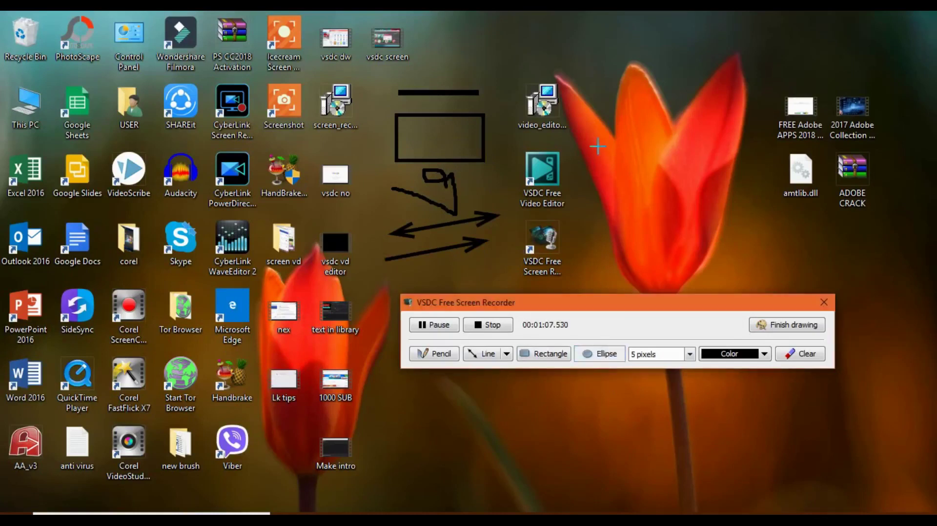
left_click_drag(597, 145, 668, 220)
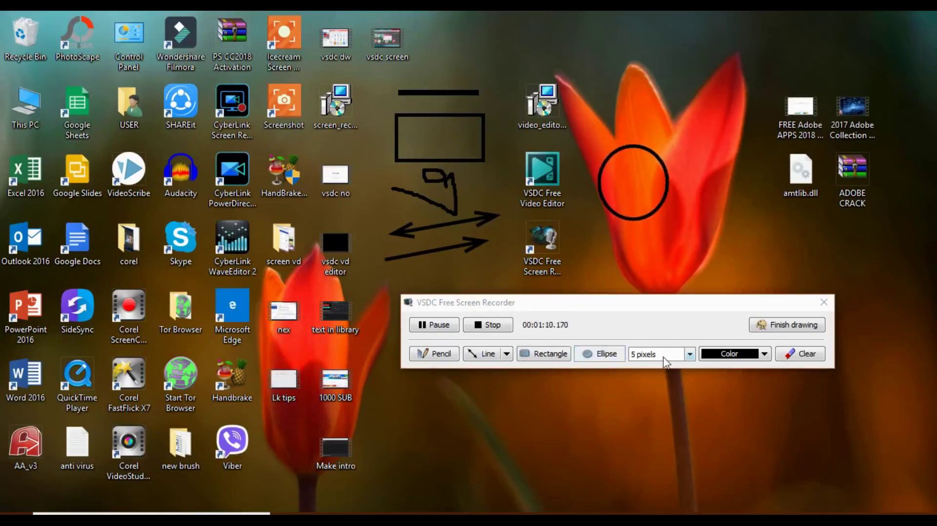
Set the line thickness to 10 pixels and draw a larger ellipse overlapping the circle on the tulip
left_click(690, 356)
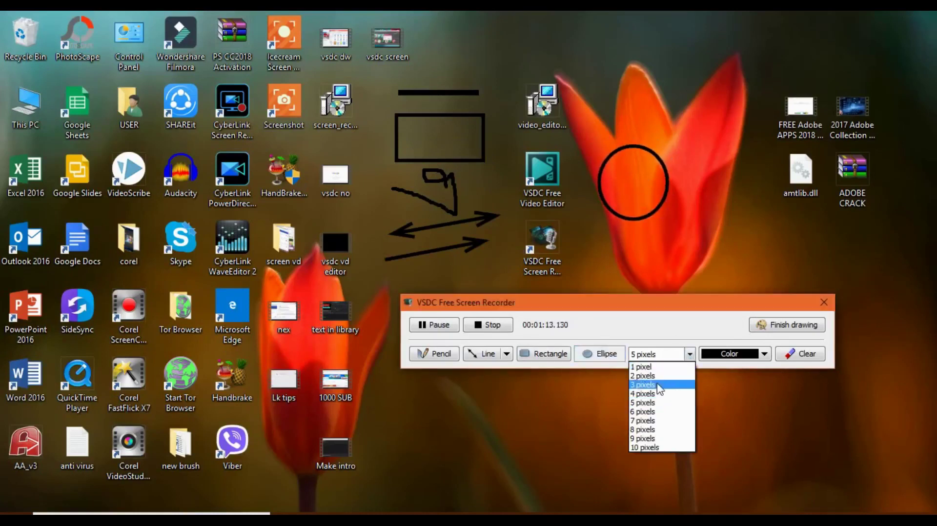
left_click(645, 448)
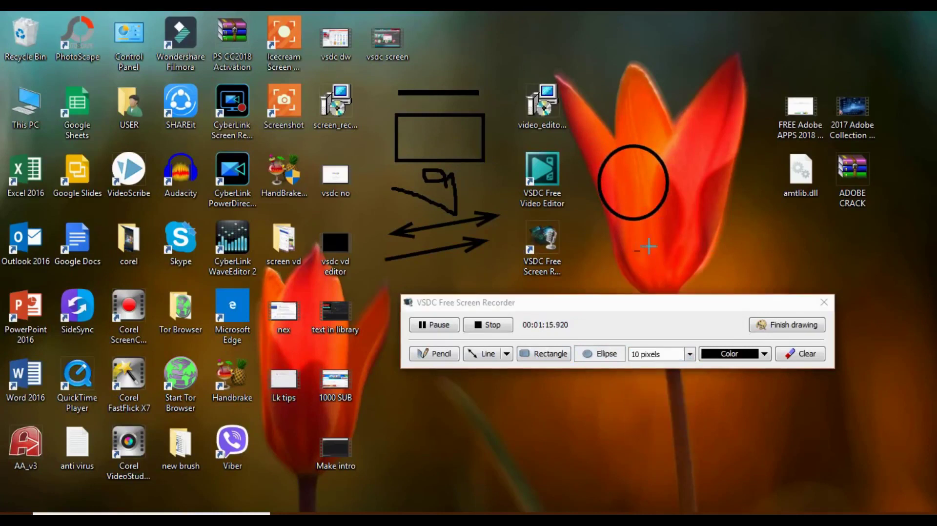
mouse_move(635, 248)
left_mouse_down()
mouse_move(742, 240)
mouse_move(747, 274)
mouse_move(740, 163)
left_mouse_up()
Change the drawing color to gold and draw another ellipse across the two black ones
left_click(765, 354)
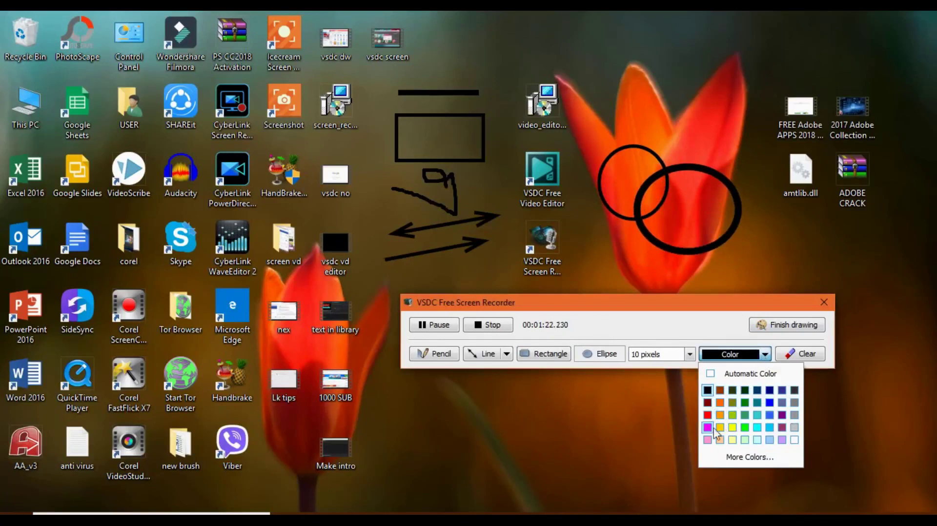
left_click(732, 428)
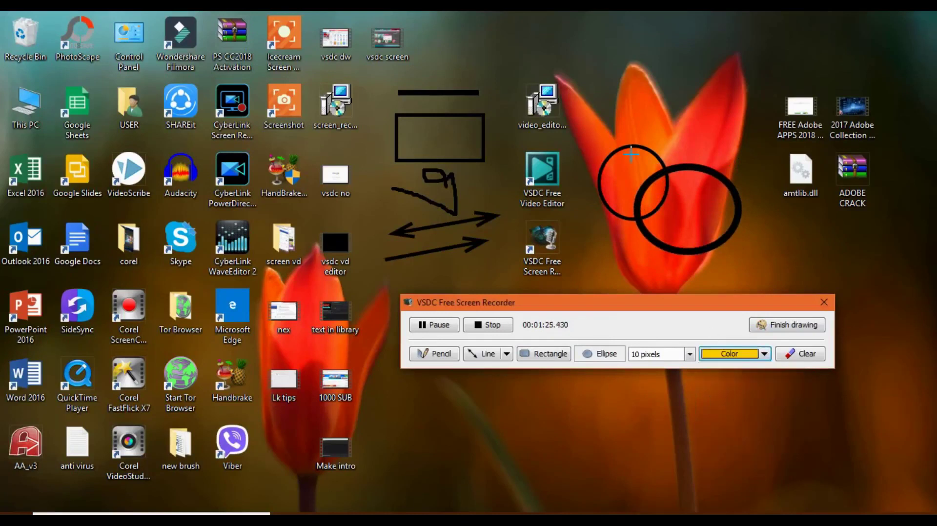
left_click_drag(631, 155, 704, 229)
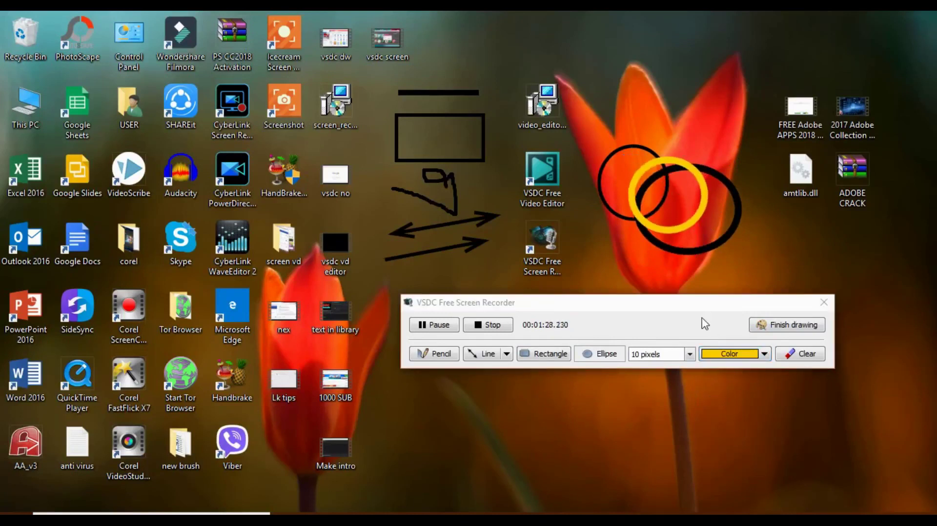
Clear all annotations from the screen and end both the drawing mode and the recording
left_click(805, 356)
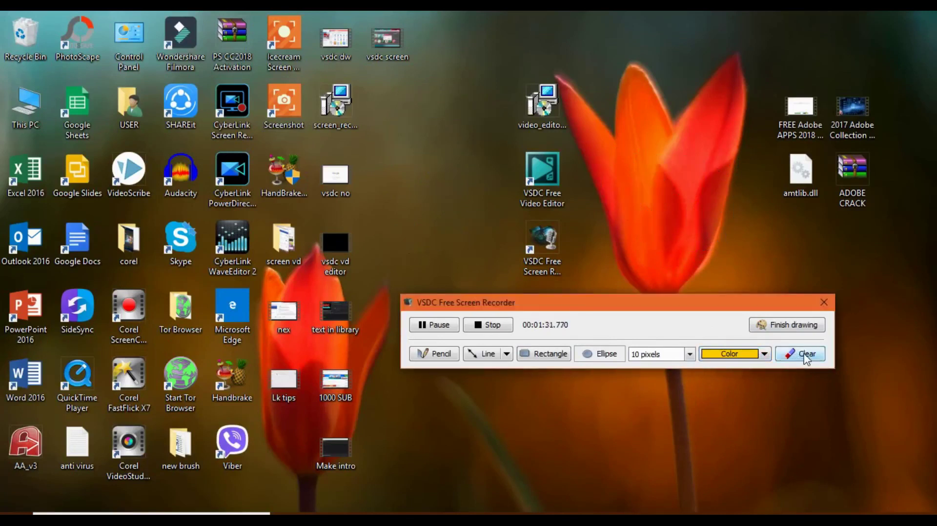
left_click(783, 325)
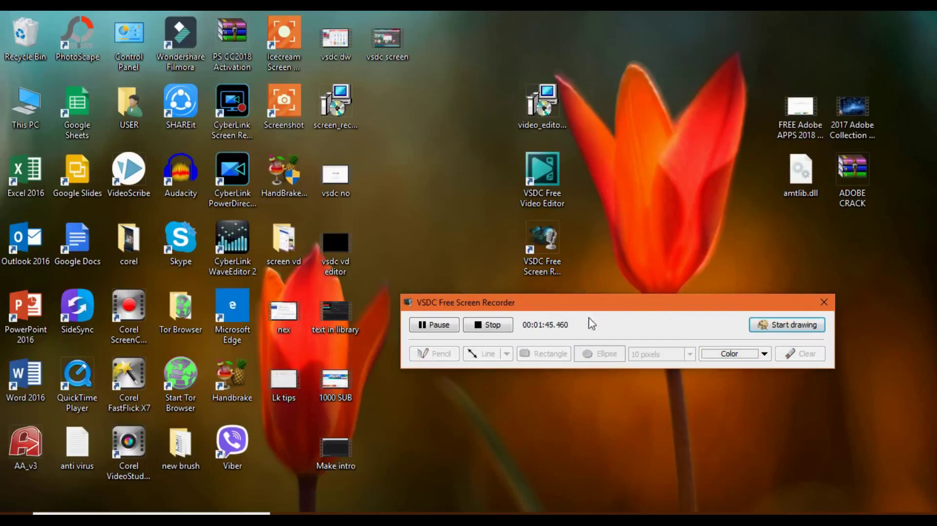
left_click(487, 324)
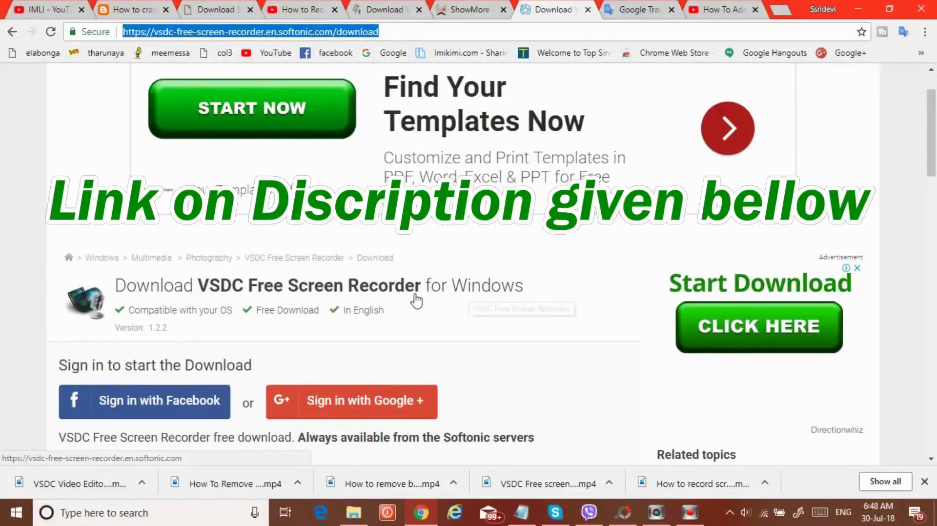
Download the VSDC Free Screen Recorder installer from its Softonic page using the alternative download
scroll(416, 303, "up", 1)
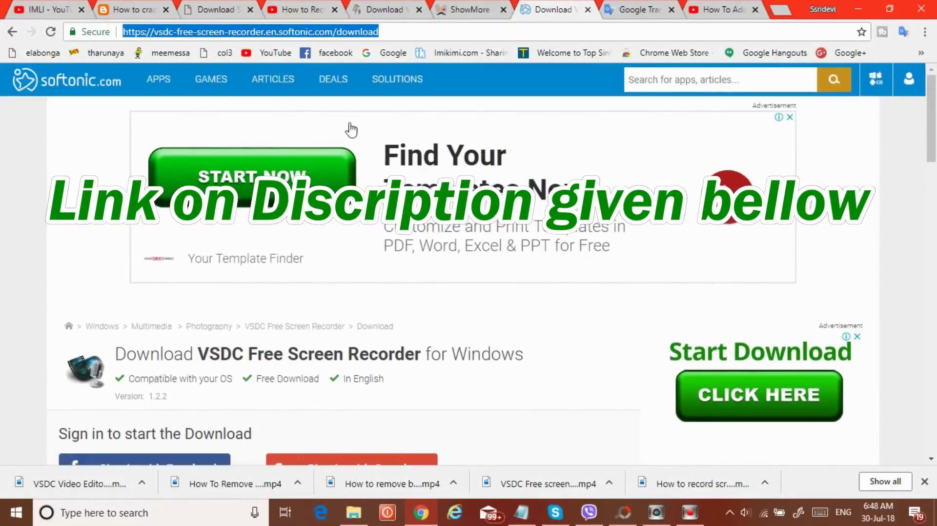
scroll(323, 376, "down", 3)
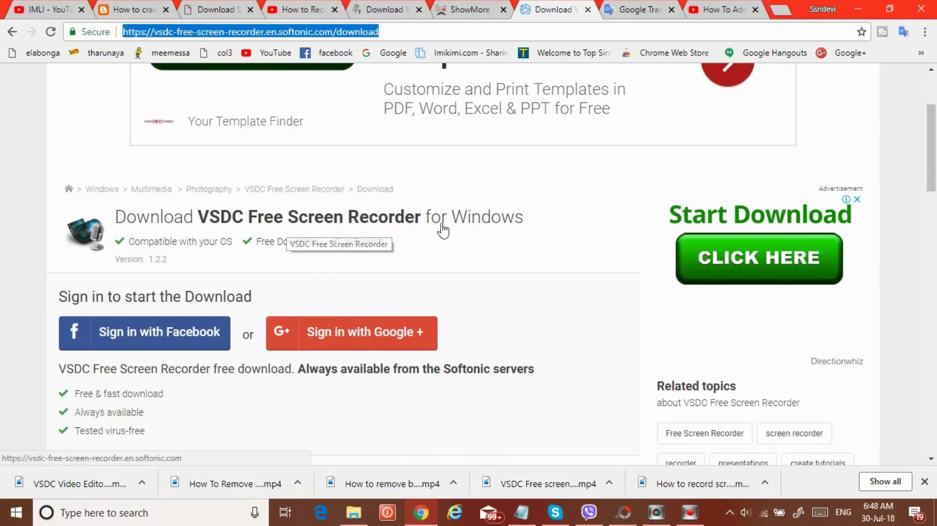
scroll(215, 338, "down", 5)
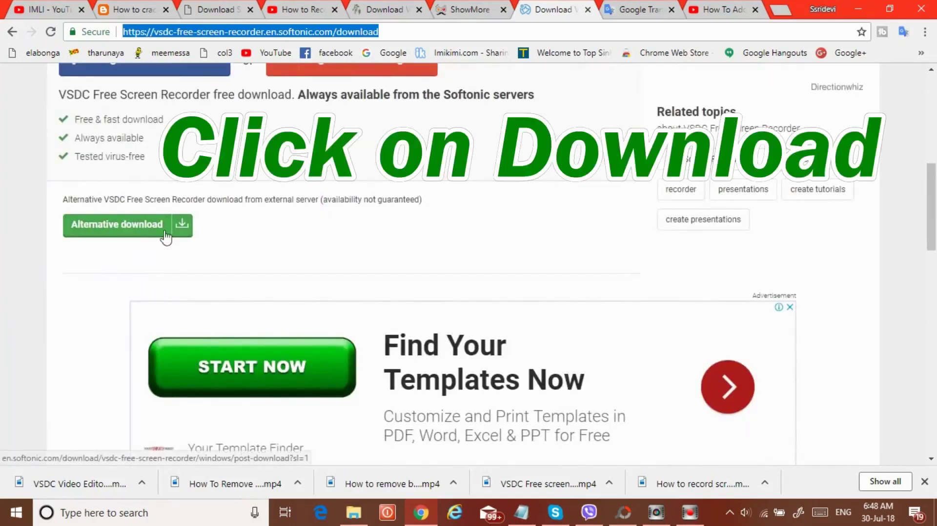
left_click(181, 227)
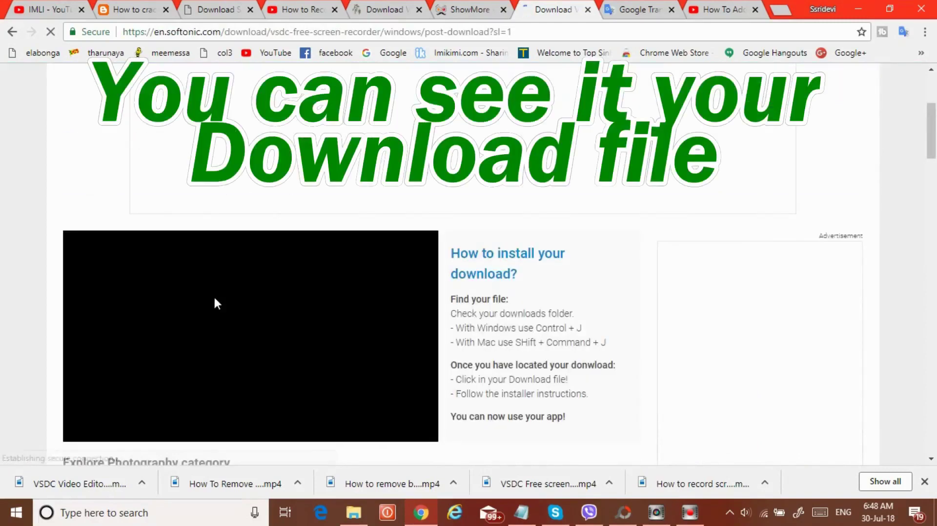
scroll(215, 297, "down", 3)
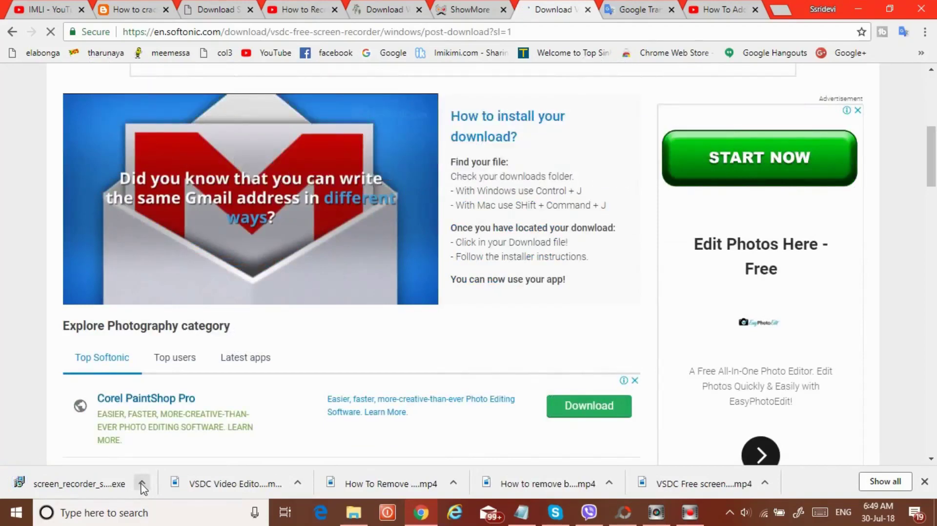
Move the screen recorder installer to an empty spot on the desktop and run it as administrator
left_click(859, 10)
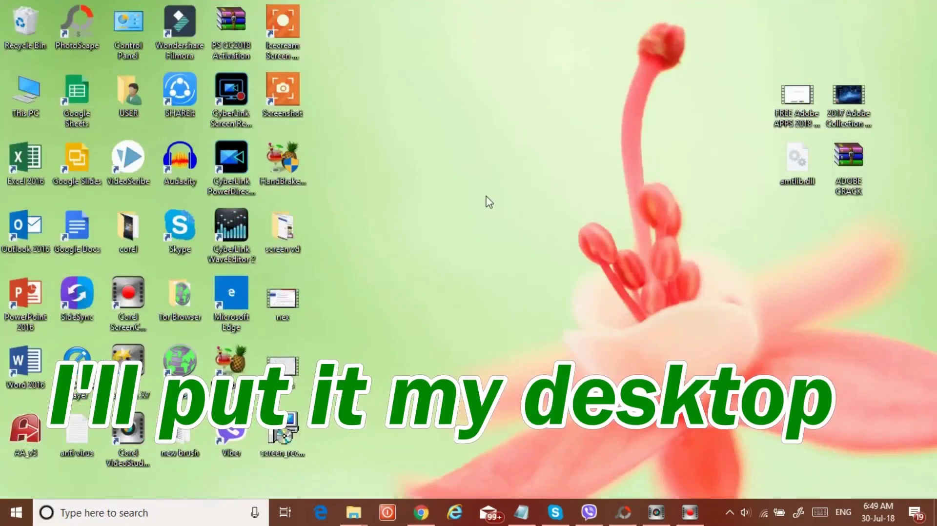
left_click_drag(289, 441, 445, 166)
right_click(444, 166)
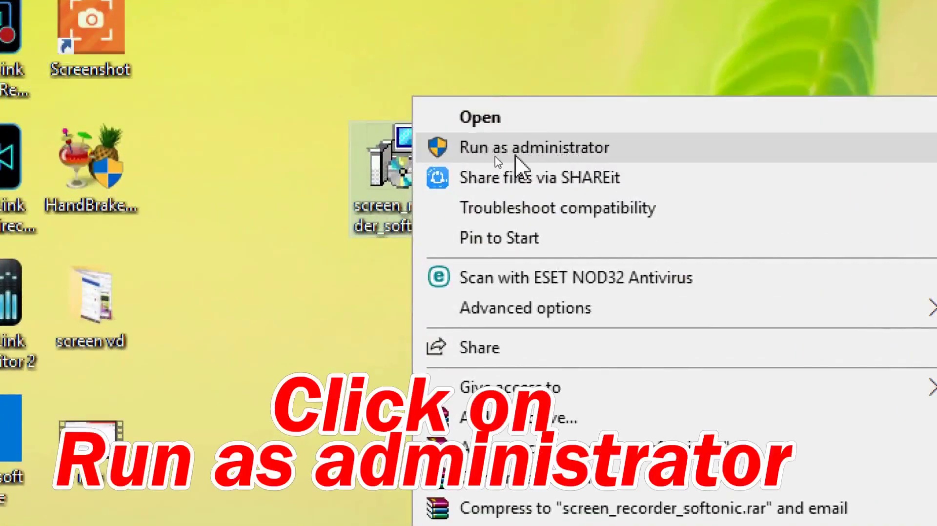
left_click(530, 149)
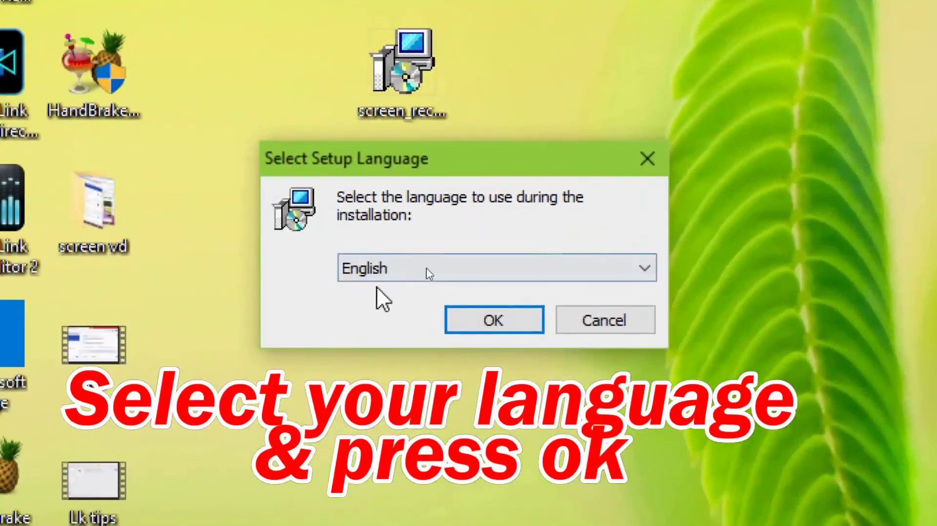
Start the setup wizard in English and accept the license agreement
left_click(468, 319)
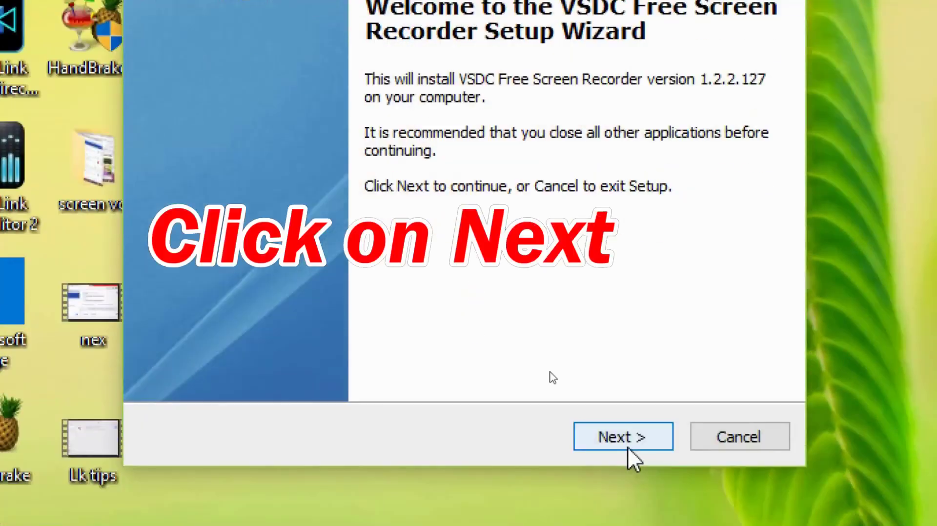
left_click(610, 481)
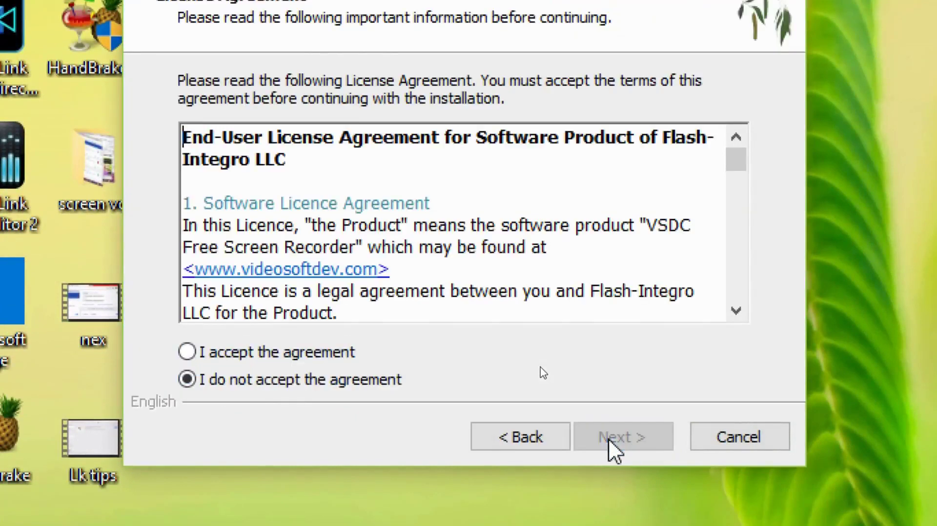
scroll(324, 279, "down", 15)
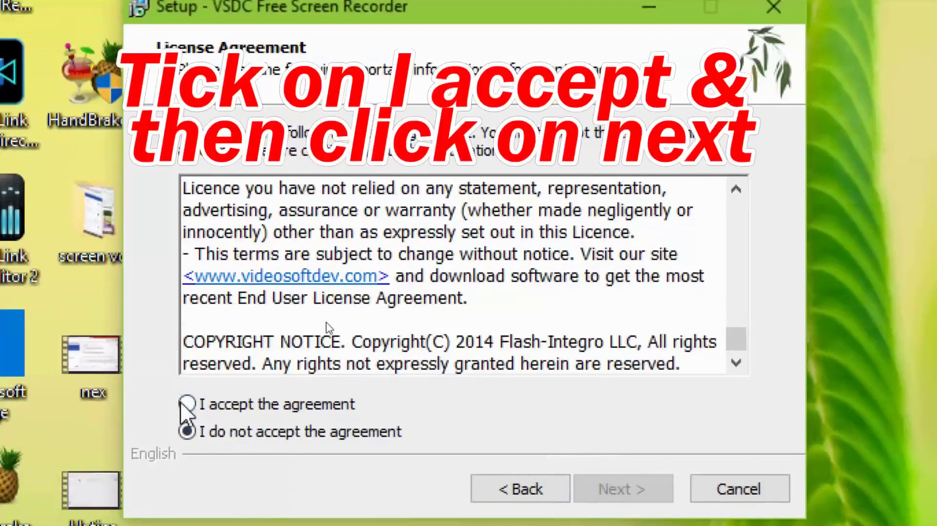
left_click(186, 404)
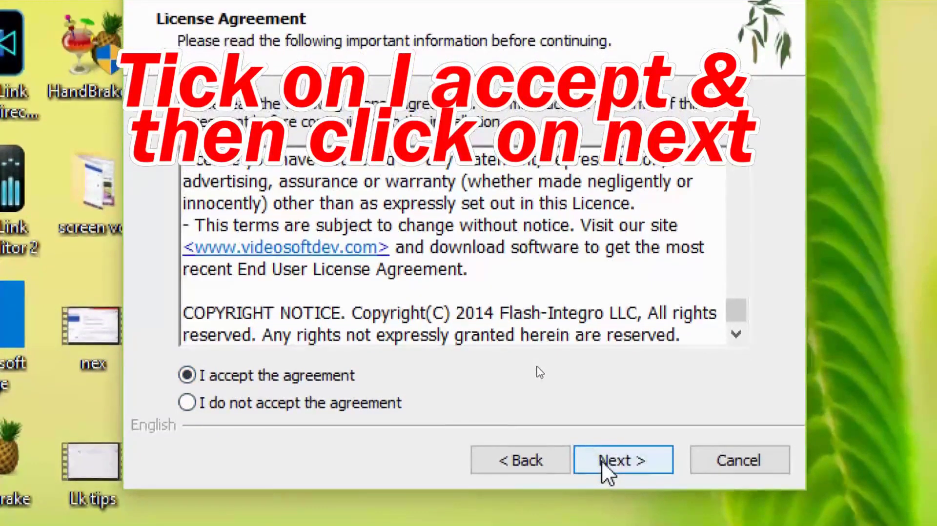
left_click(601, 461)
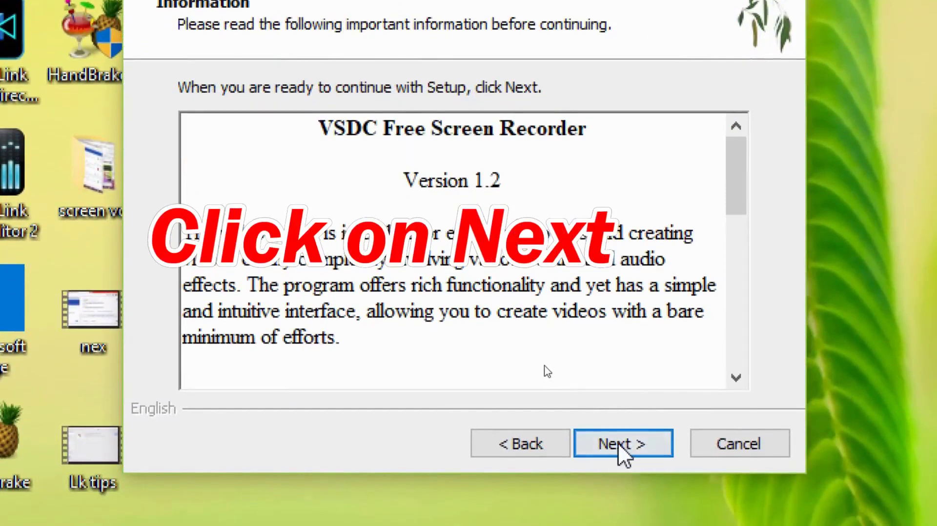
Install into C:\Program Files (x86)\FlashIntegro with the FlashIntegro Start Menu folder and a desktop icon
left_click(617, 444)
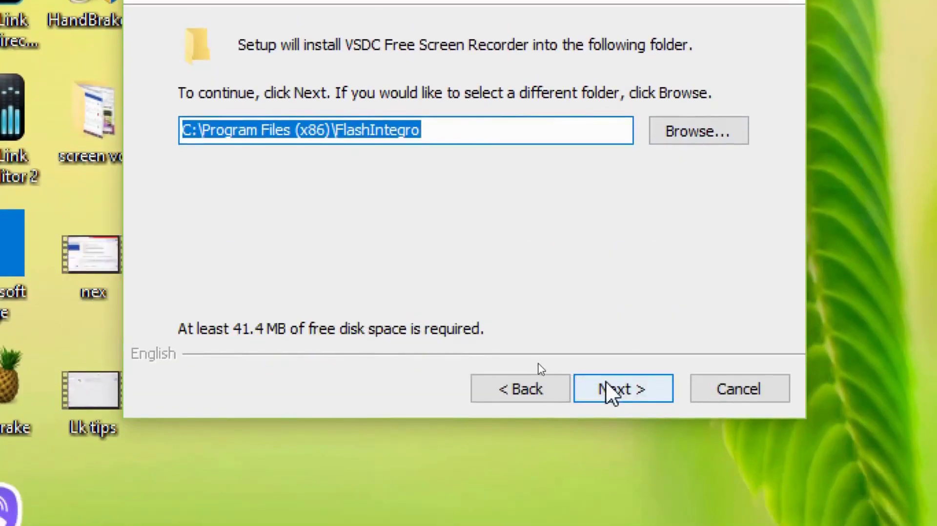
left_click(604, 387)
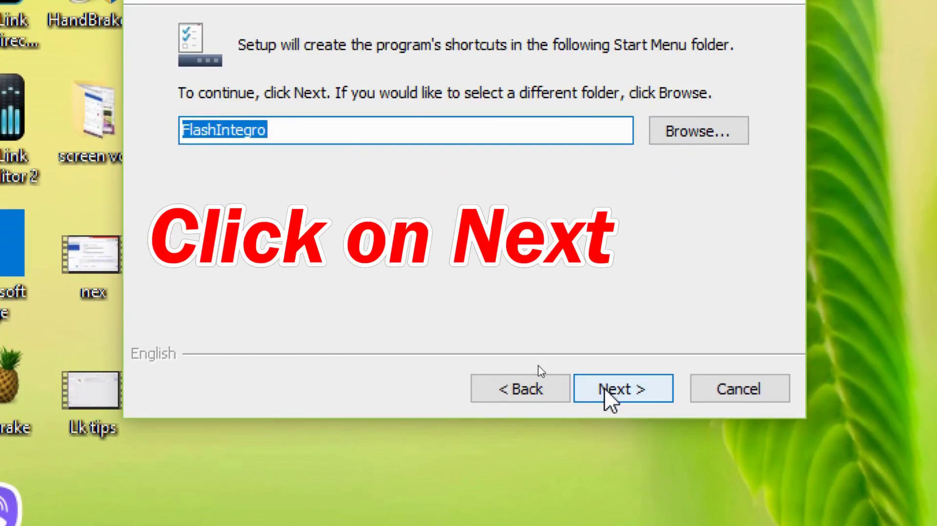
left_click(605, 389)
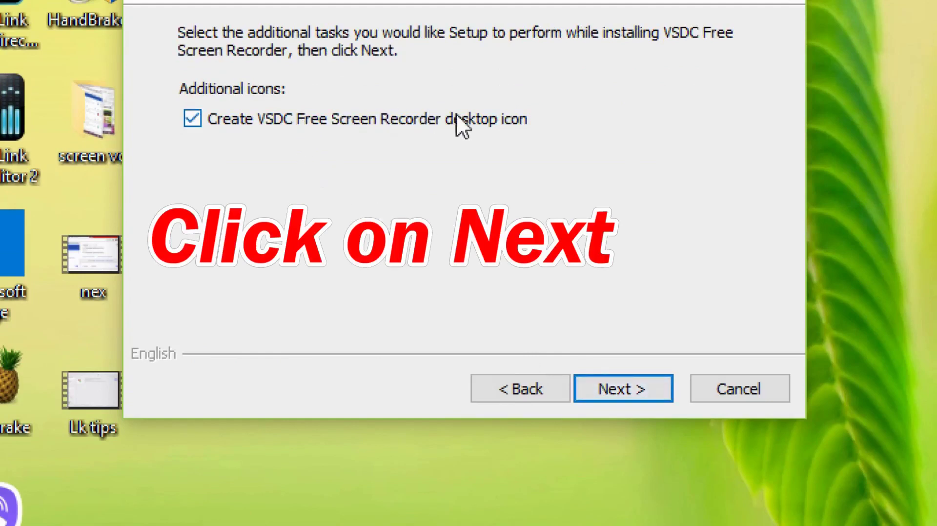
left_click(603, 386)
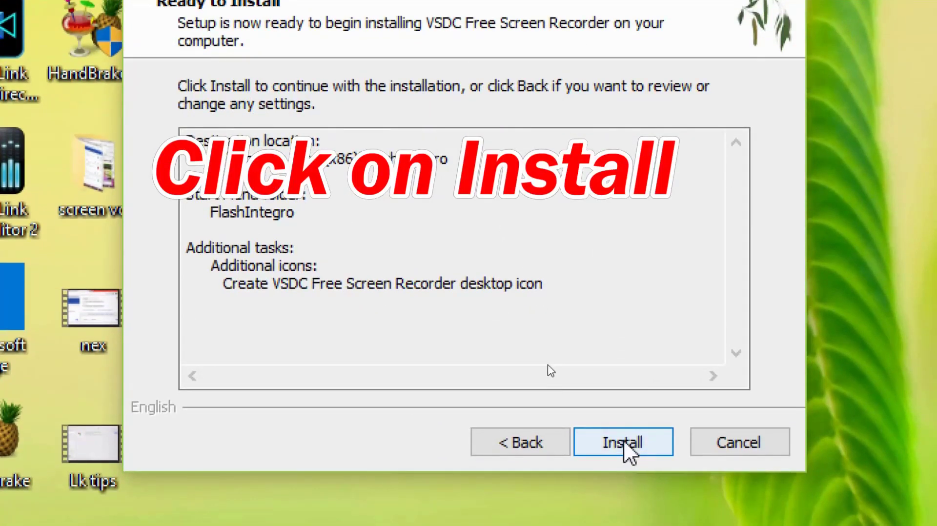
left_click(623, 481)
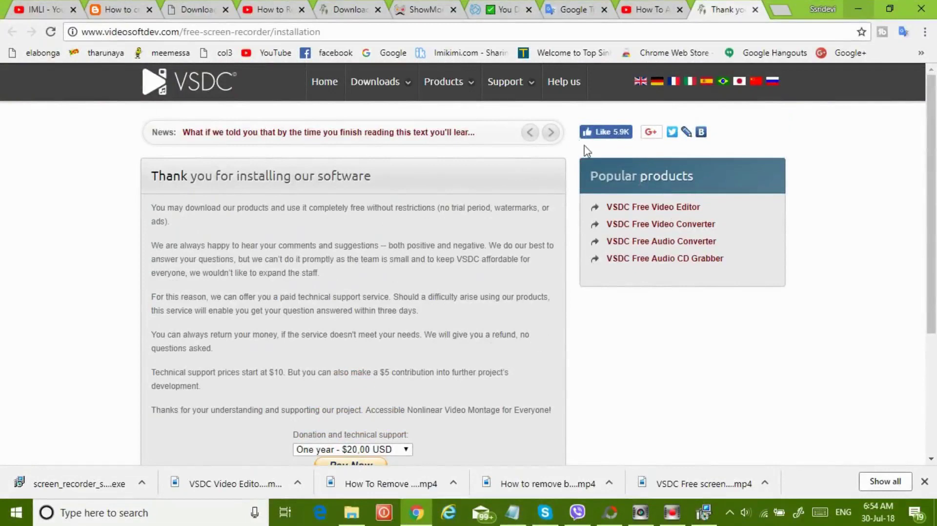
Minimize the browser's thank-you page and finish the setup with the computer restarting now
left_click(855, 9)
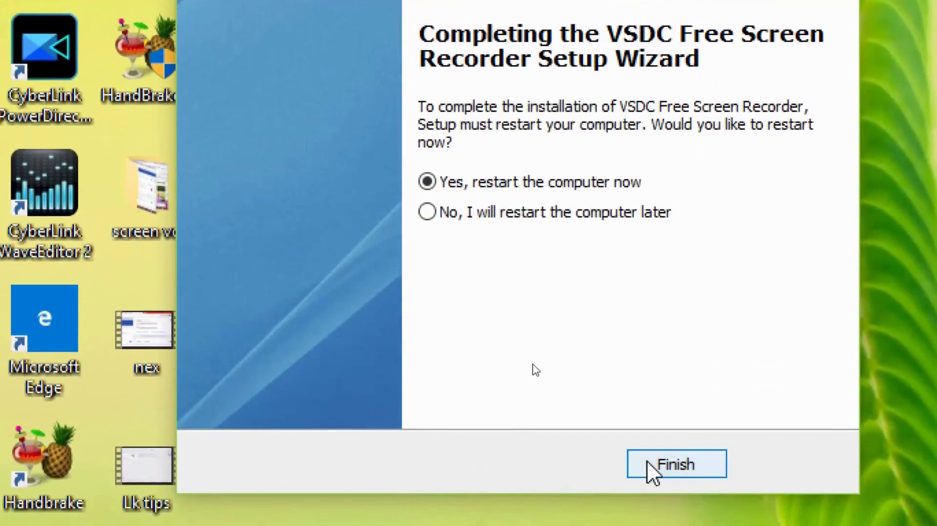
left_click(646, 488)
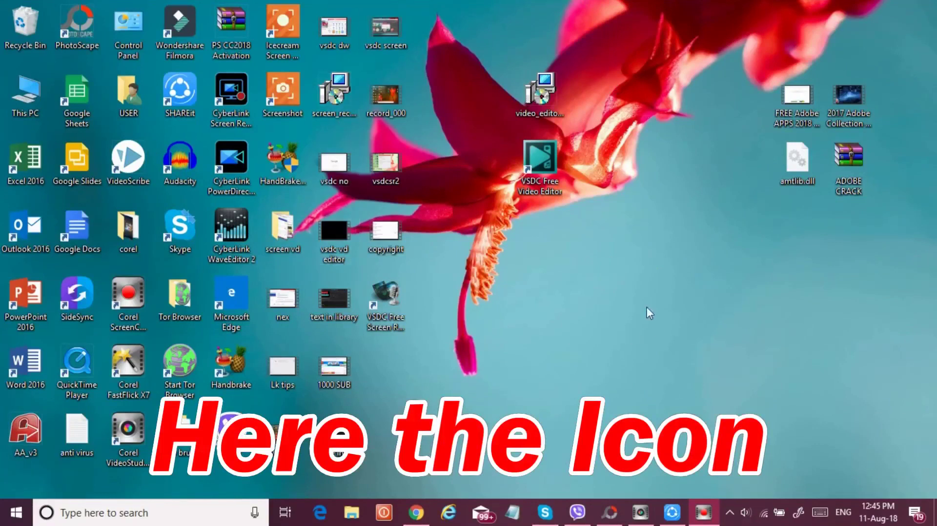
Move the VSDC Free Screen Recorder shortcut below the video editor icon and reposition the recorder window beneath it
left_click_drag(383, 292, 567, 267)
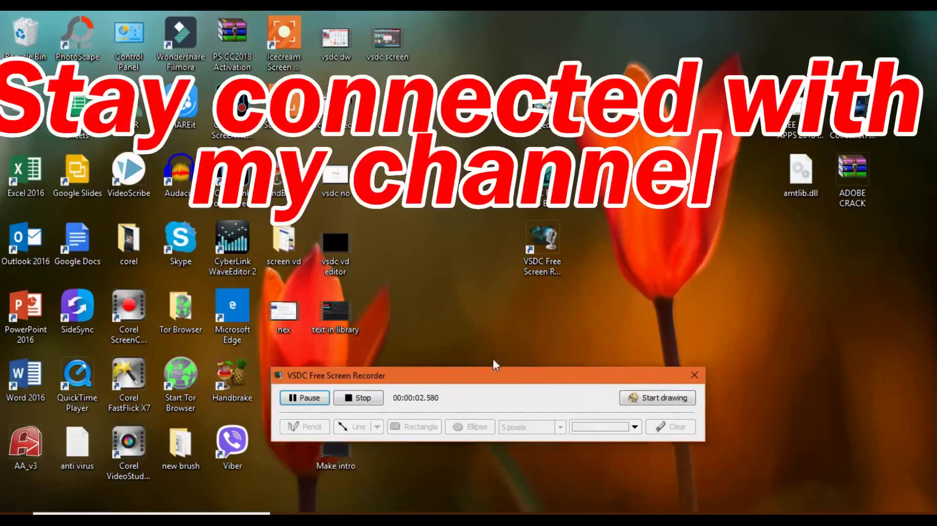
left_click_drag(479, 392, 606, 308)
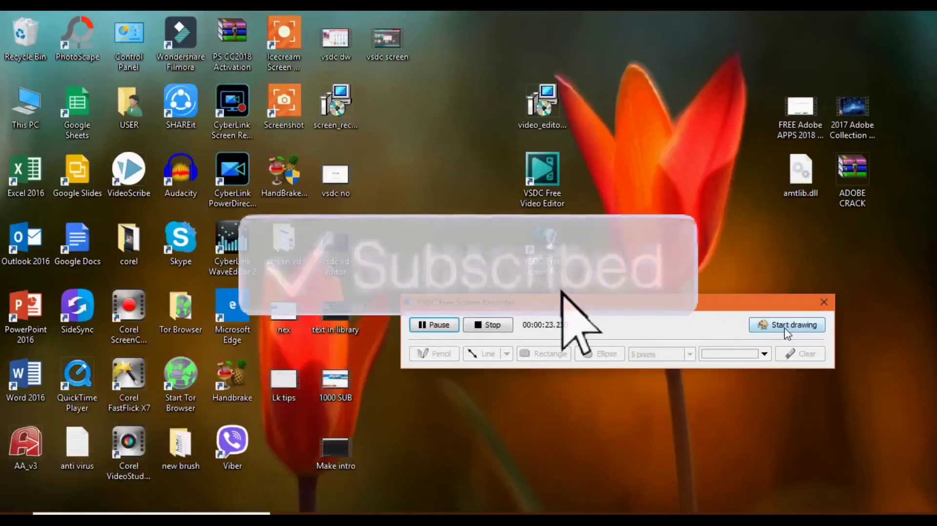
Start drawing on the recorded screen and sketch a black freehand scribble on the desktop with the Pencil
left_click(785, 330)
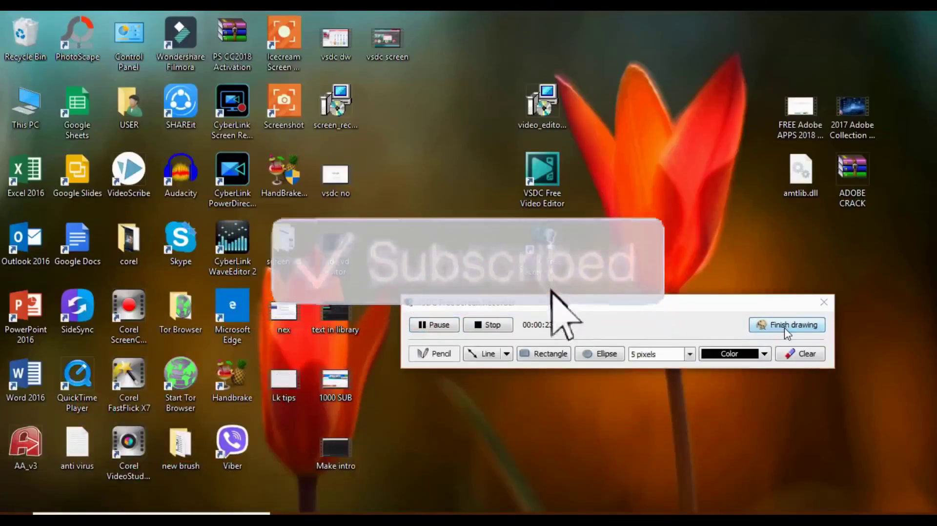
left_click(523, 352)
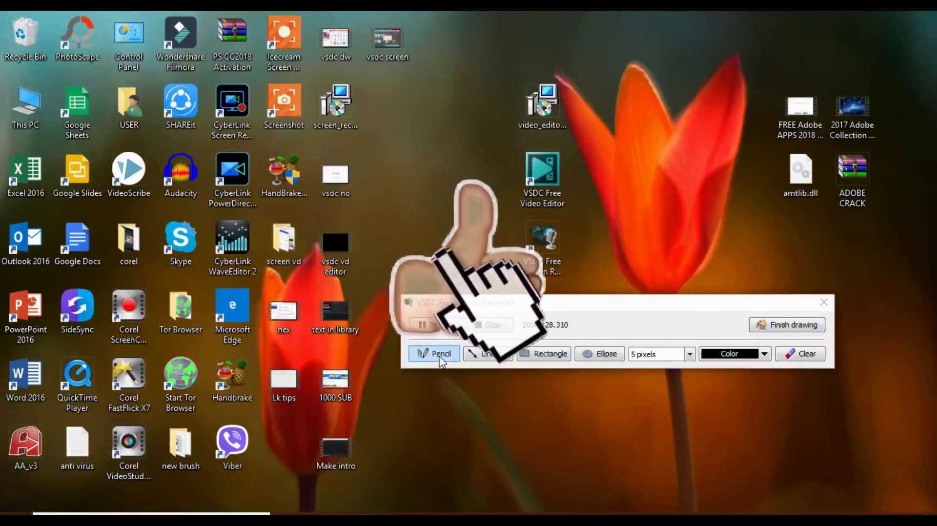
left_click(439, 355)
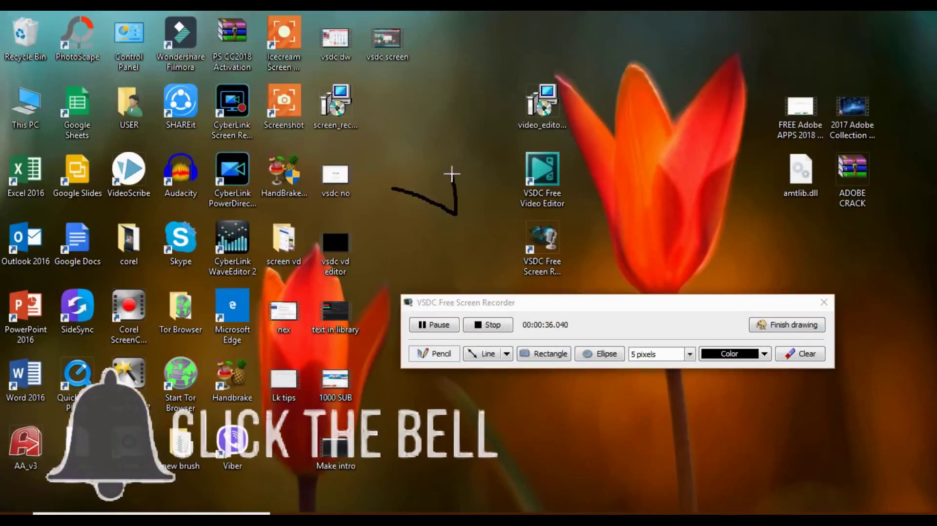
mouse_move(452, 174)
left_mouse_down()
mouse_move(427, 178)
mouse_move(442, 174)
left_mouse_up()
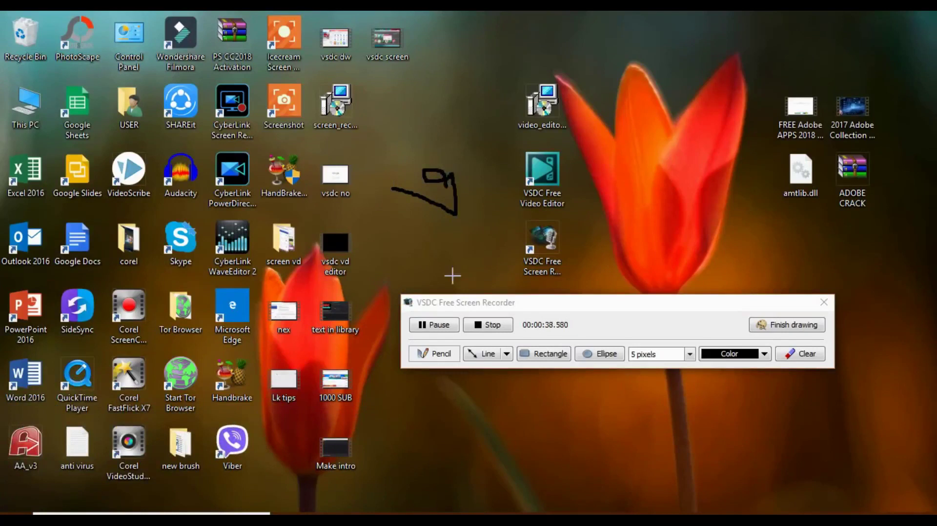
Switch the Line tool to Line with arrow and draw an arrow below the pencil scribble
left_click(476, 360)
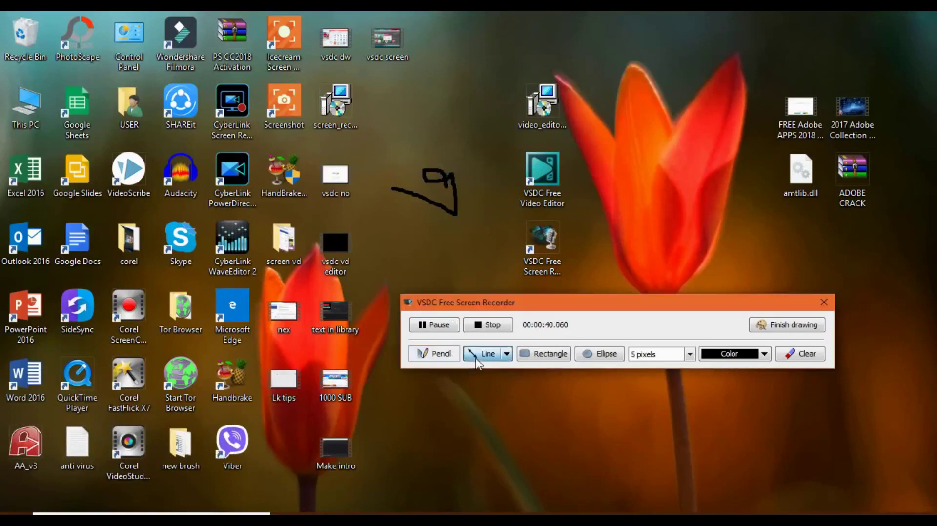
left_click(507, 355)
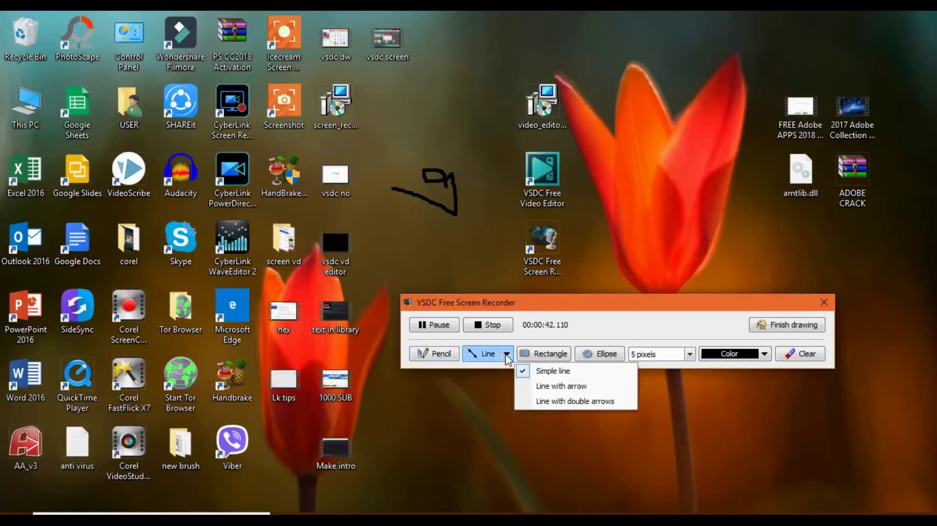
left_click(540, 387)
left_click_drag(385, 260, 484, 241)
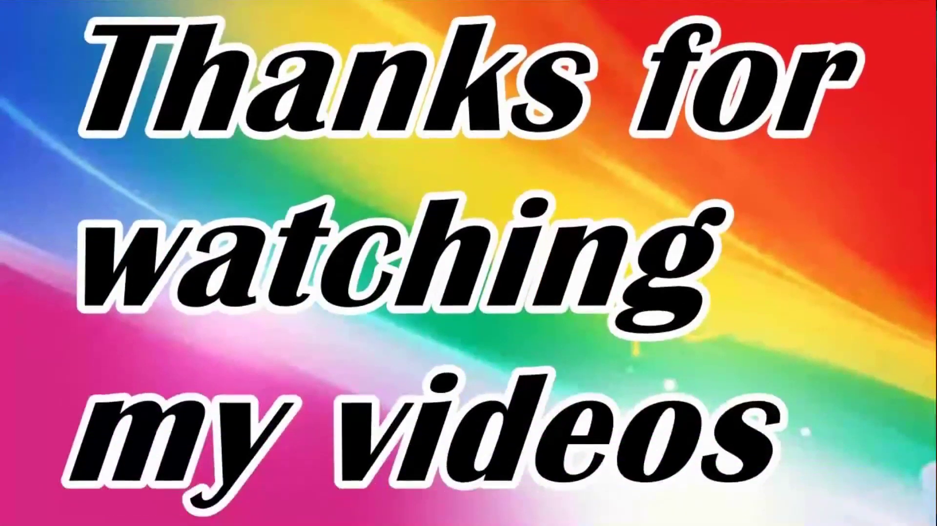